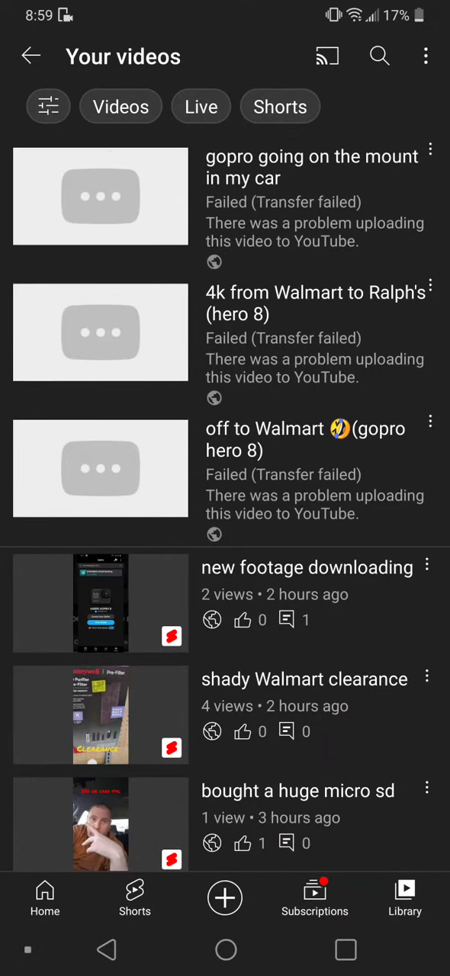
scroll(225, 495, down, 3)
scroll(225, 496, up, 3)
Delete the third failed upload and the 'Walmart to Ralph's' failed upload
click(430, 422)
click(138, 944)
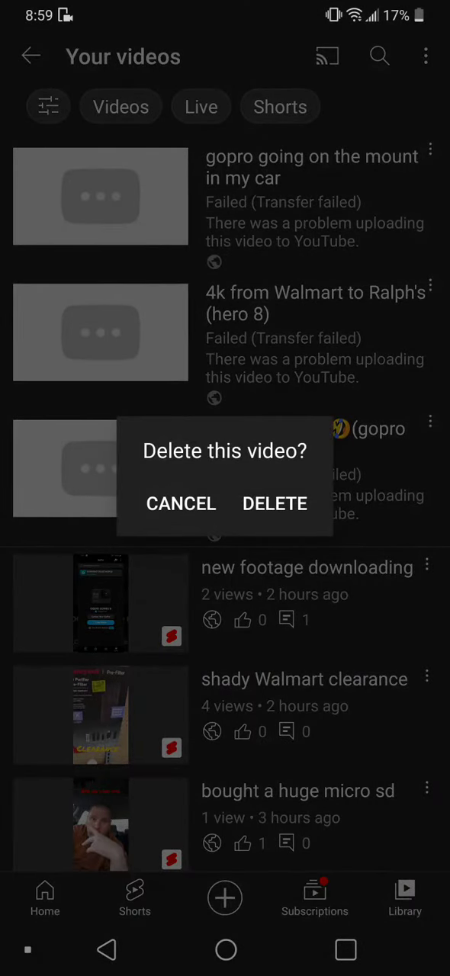
click(275, 503)
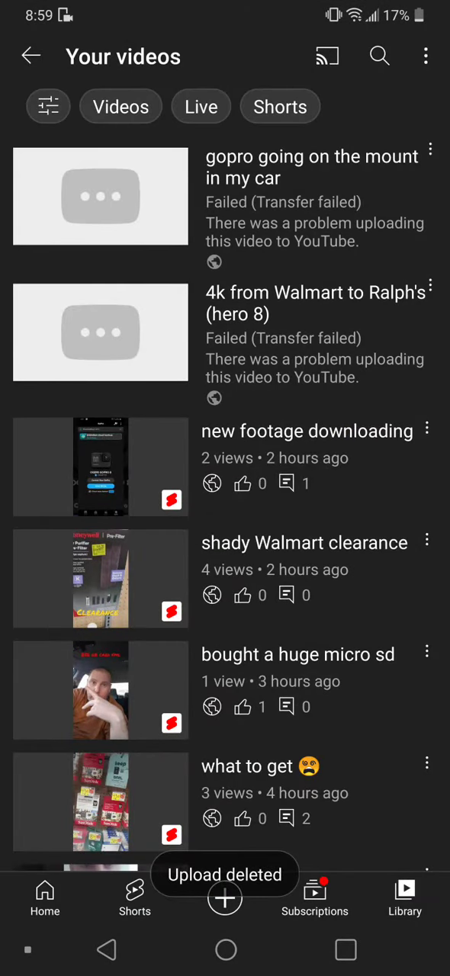
click(427, 429)
click(138, 900)
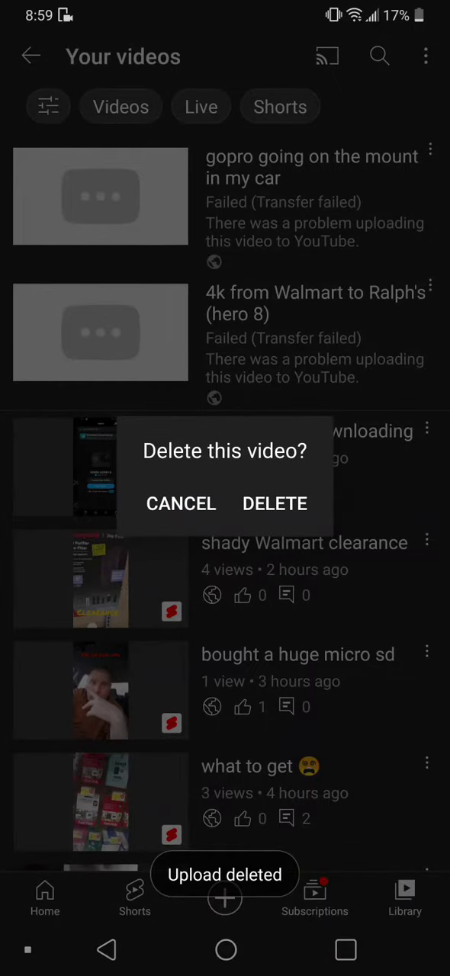
click(275, 503)
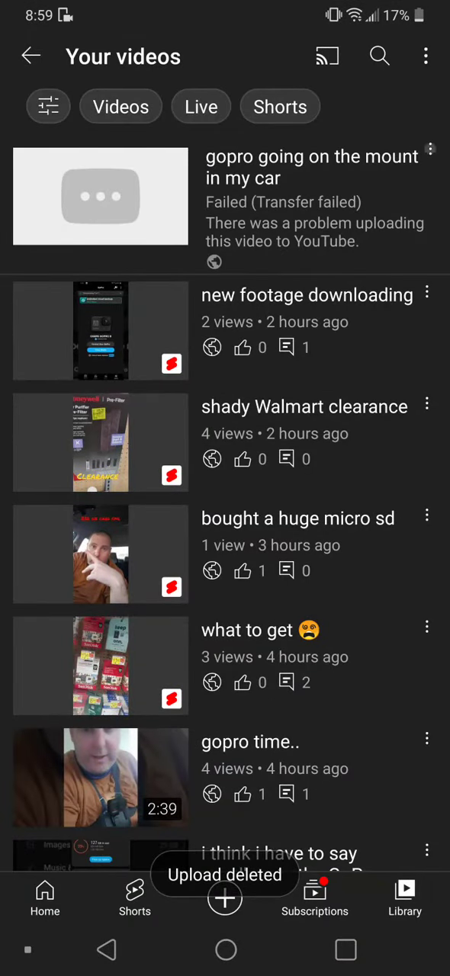
Delete the remaining failed car mount upload
click(429, 149)
click(137, 899)
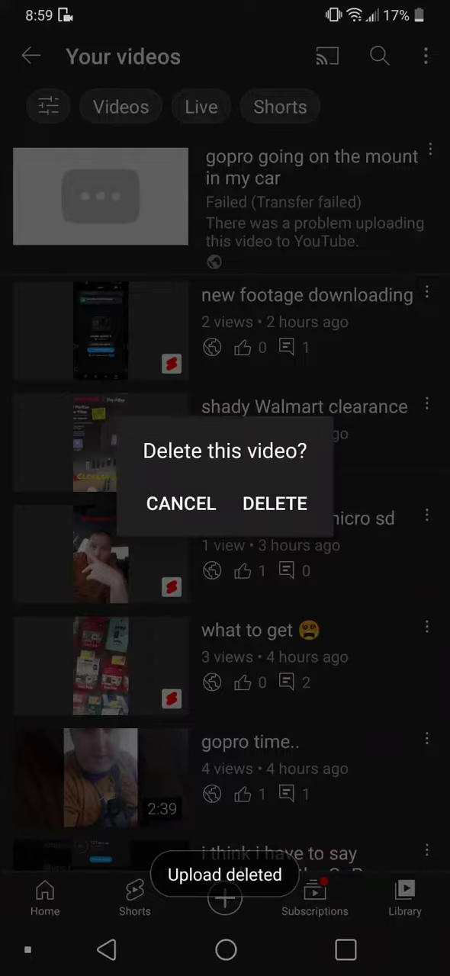
click(275, 504)
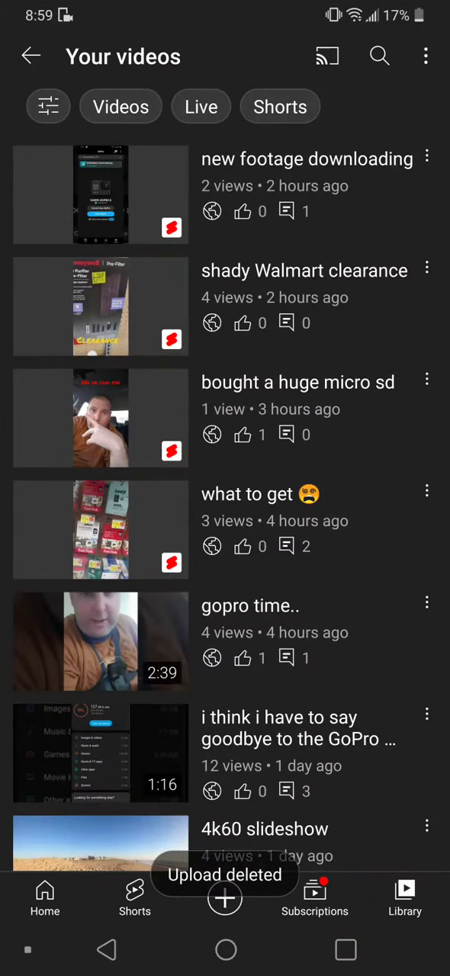
click(225, 900)
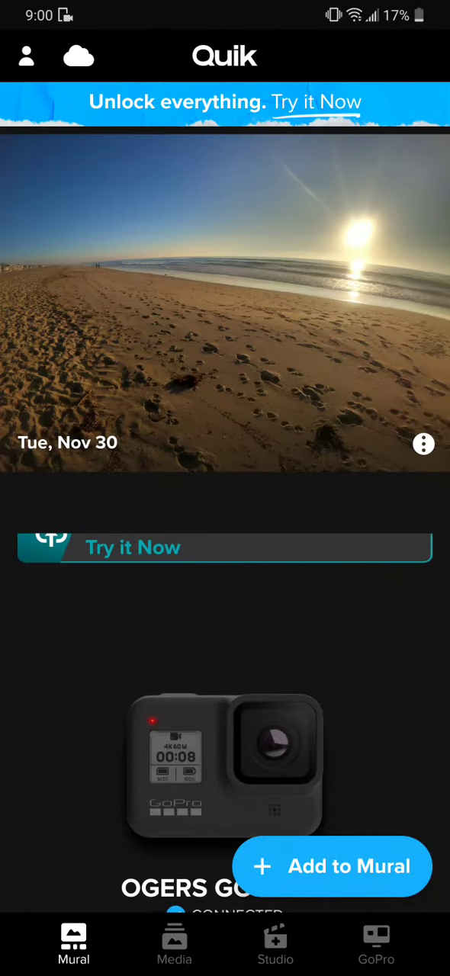
Switch Quik to the library of all media
click(174, 944)
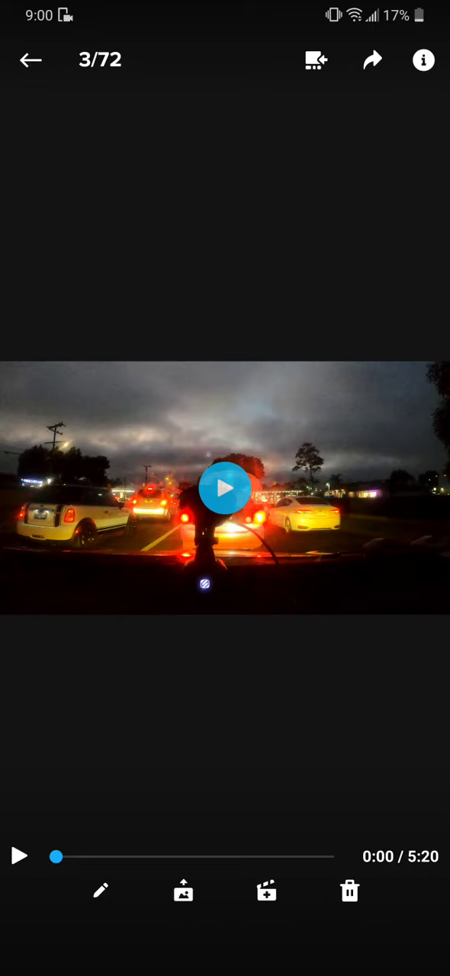
Open the share menu for the 5:20 dashcam clip
click(371, 59)
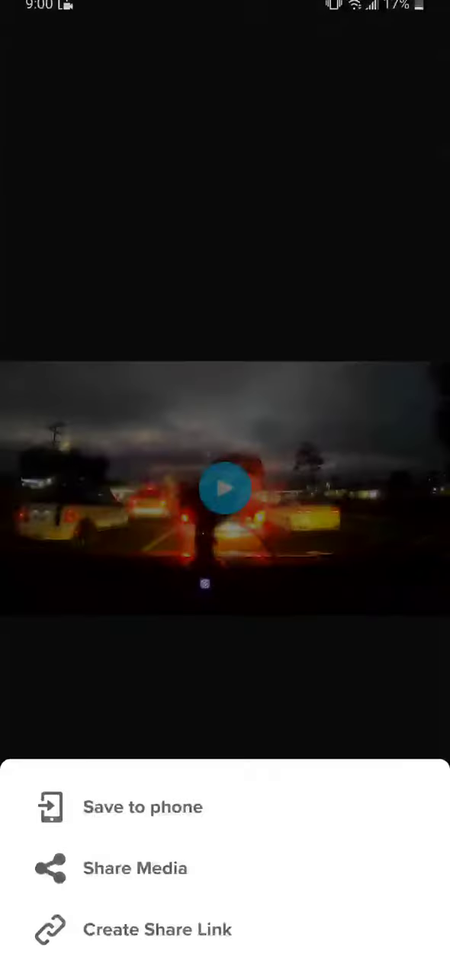